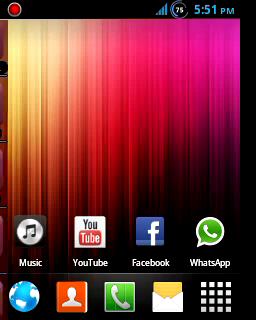
Step: Swipe the app sidebar in from the left edge, scroll it, then dismiss it
drag(2, 150, 40, 150)
drag(25, 250, 25, 80)
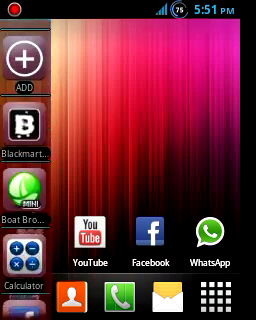
drag(25, 280, 25, 60)
drag(25, 280, 25, 60)
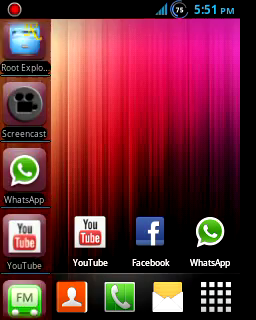
drag(25, 280, 25, 60)
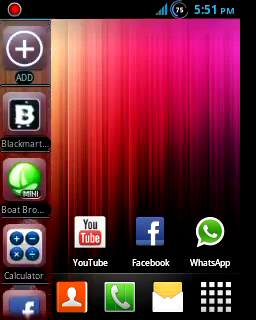
key(Escape)
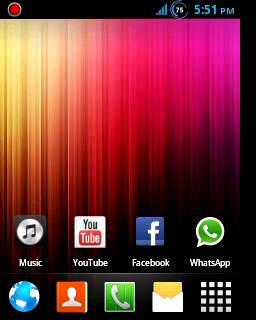
Step: Open and close the all-apps drawer twice, swipe the home page, then reopen the drawer
click(212, 296)
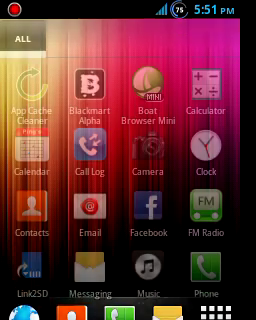
scroll(128, 170, right, 3)
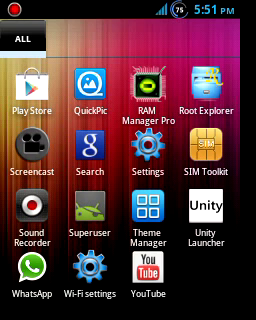
key(Escape)
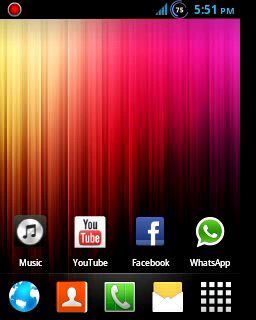
click(213, 295)
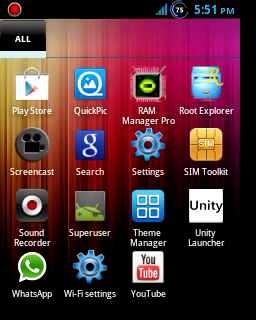
key(Escape)
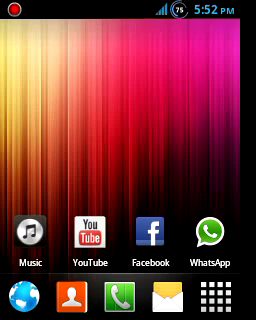
drag(60, 150, 180, 150)
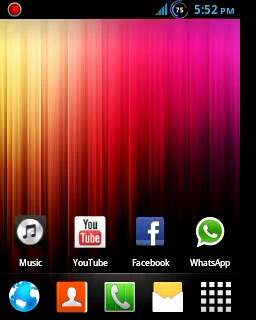
click(213, 295)
Step: Launch Unity Launcher, view its Swipe Edge options, and return to the main settings
click(205, 210)
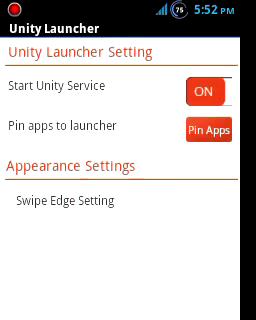
click(65, 200)
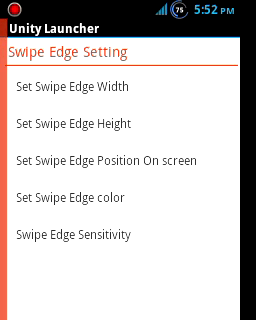
key(Escape)
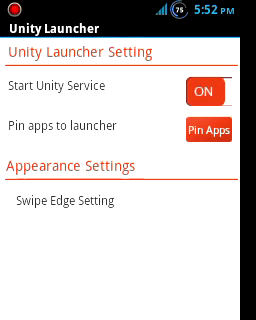
Step: Pin Settings to the Unity sidebar apps and save the selection
click(208, 128)
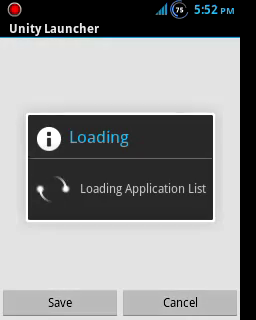
scroll(120, 160, down, 5)
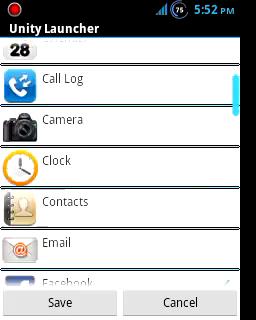
scroll(120, 160, down, 5)
scroll(120, 160, down, 5)
scroll(120, 160, down, 5)
scroll(120, 160, up, 5)
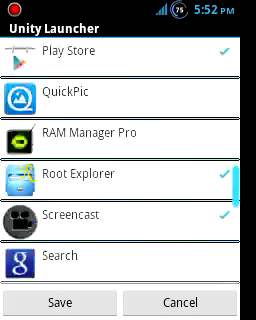
scroll(120, 160, up, 4)
scroll(120, 160, up, 3)
scroll(120, 160, up, 1)
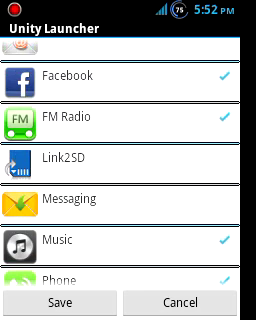
scroll(120, 160, down, 1)
scroll(120, 160, down, 1)
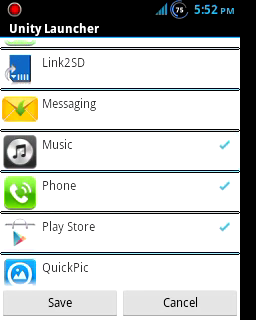
scroll(120, 160, down, 2)
scroll(120, 160, down, 1)
scroll(120, 160, down, 2)
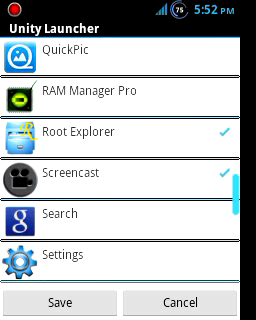
scroll(120, 160, down, 1)
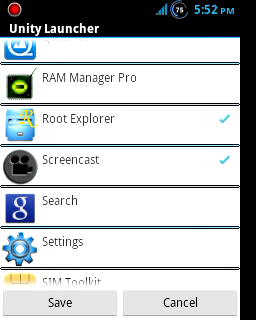
click(120, 241)
click(60, 302)
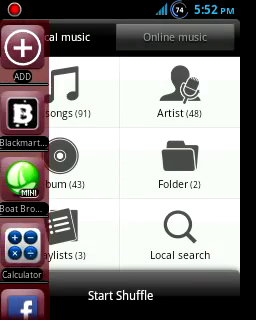
Step: Switch from the calculator to Music through the swiped-in sidebar, then go back
drag(24, 250, 24, 60)
scroll(24, 160, up, 1)
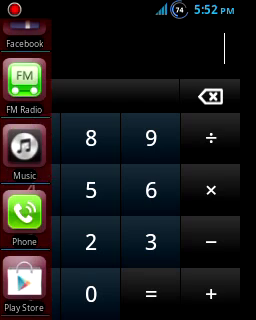
click(23, 148)
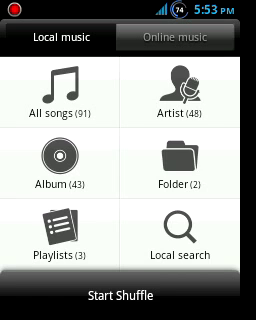
key(Escape)
key(Escape)
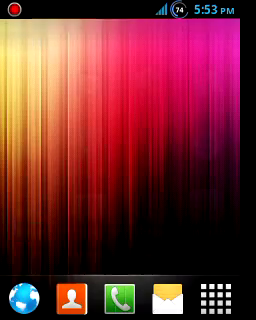
Step: Open and dismiss the all-apps drawer twice, swiping through its pages once
click(215, 296)
drag(200, 180, 40, 180)
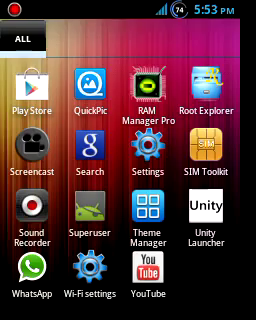
key(Escape)
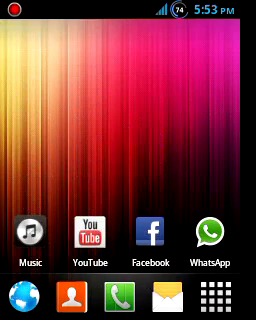
click(215, 296)
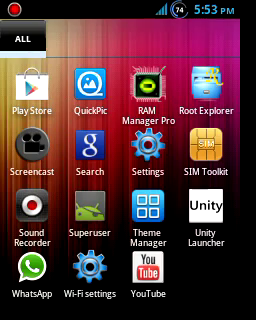
key(Escape)
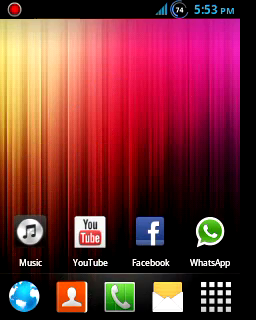
mouse_move(60, 150)
mouse_down()
mouse_move(200, 150)
mouse_move(60, 150)
mouse_up()
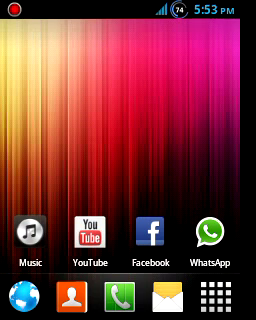